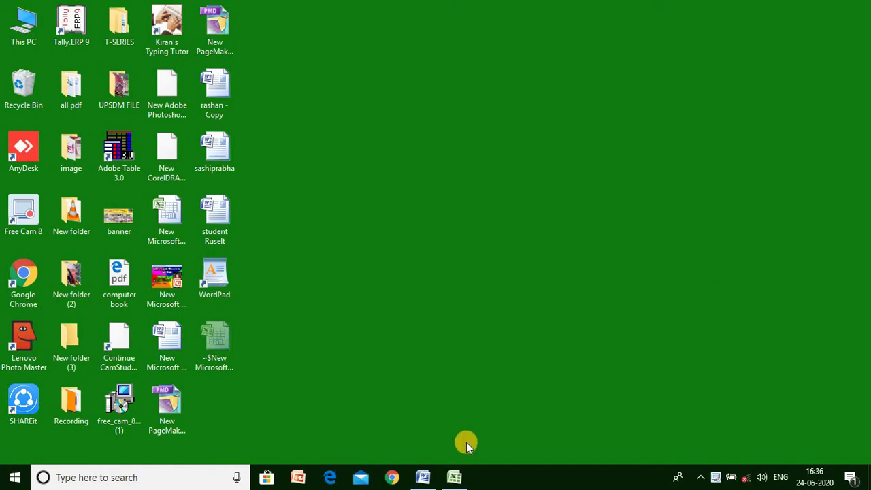
Restore the Word document with the two misspelled practice sentences from the taskbar.
{"action": "left_click", "coordinate": [422, 477]}
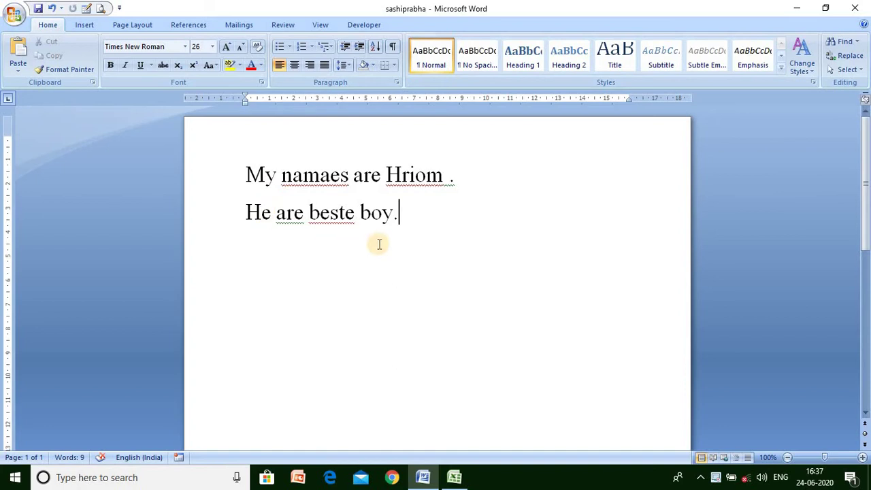
Select all the text and enlarge it several sizes with Grow Font.
{"action": "key", "text": "ctrl+a"}
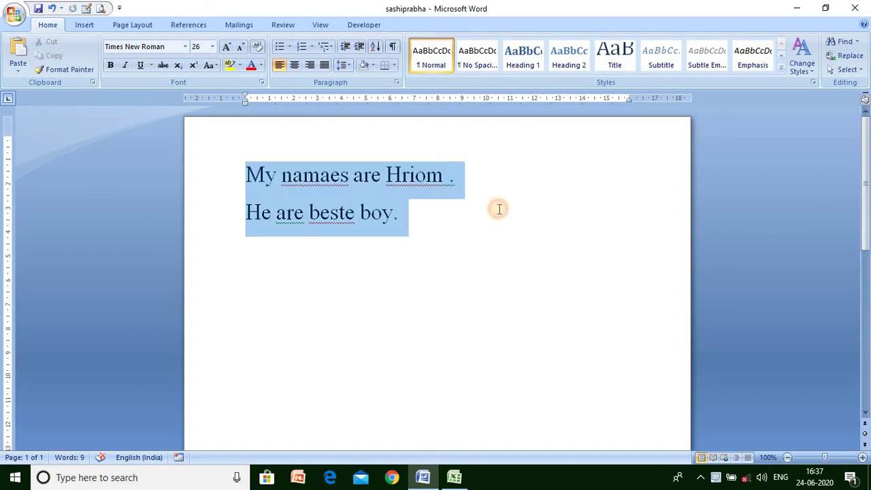
{"action": "left_click", "coordinate": [226, 49]}
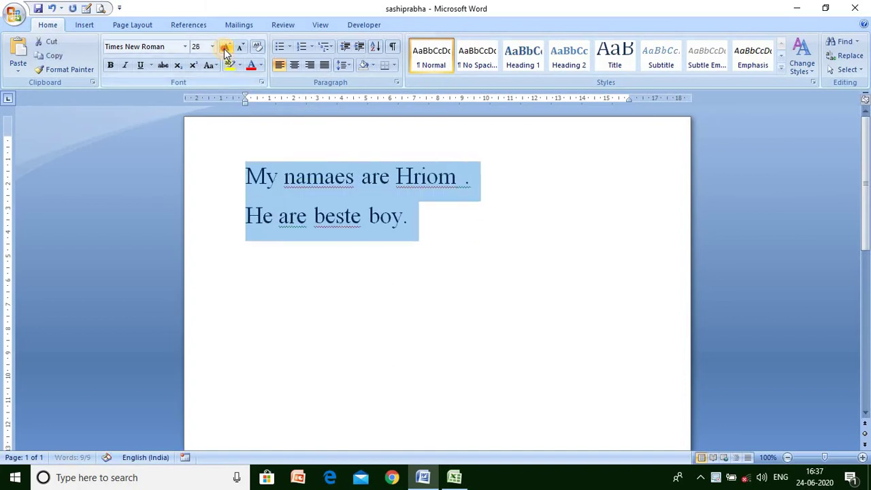
{"action": "left_click", "coordinate": [226, 49]}
{"action": "left_click", "coordinate": [424, 252]}
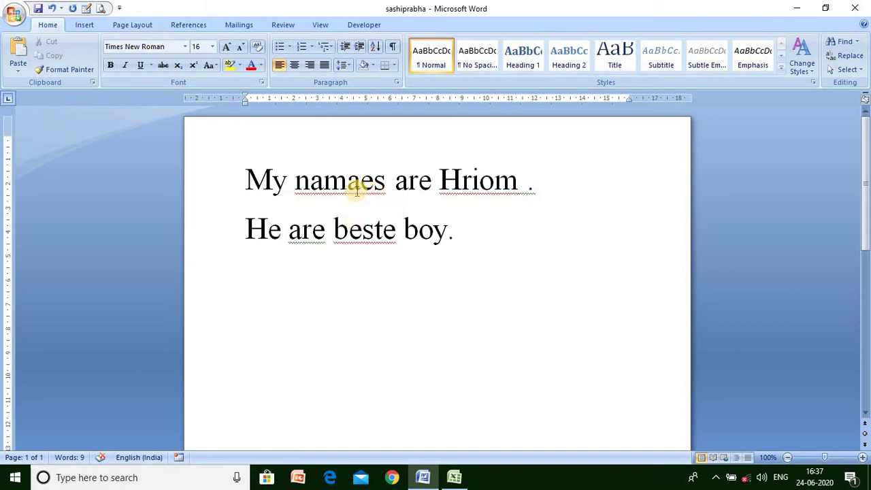
View the spelling suggestions for 'namaes' without changing it, then show the Review tools.
{"action": "left_click", "coordinate": [324, 180]}
{"action": "right_click", "coordinate": [385, 196]}
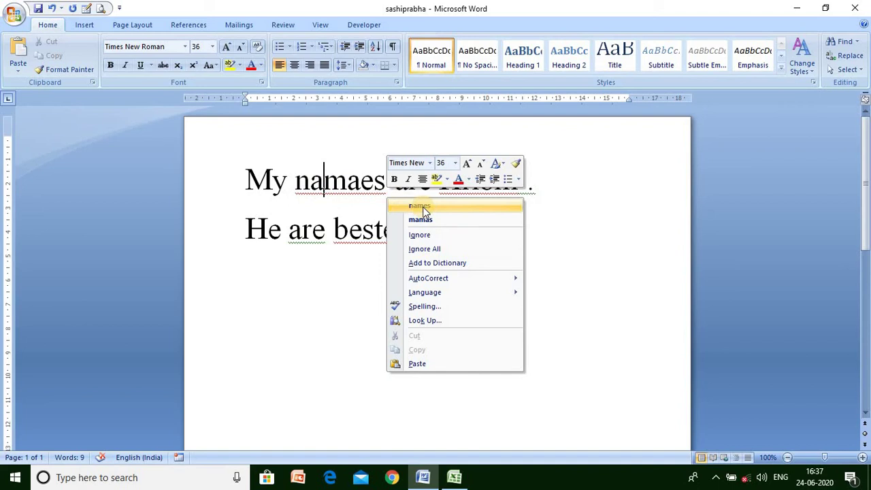
{"action": "left_click", "coordinate": [586, 216]}
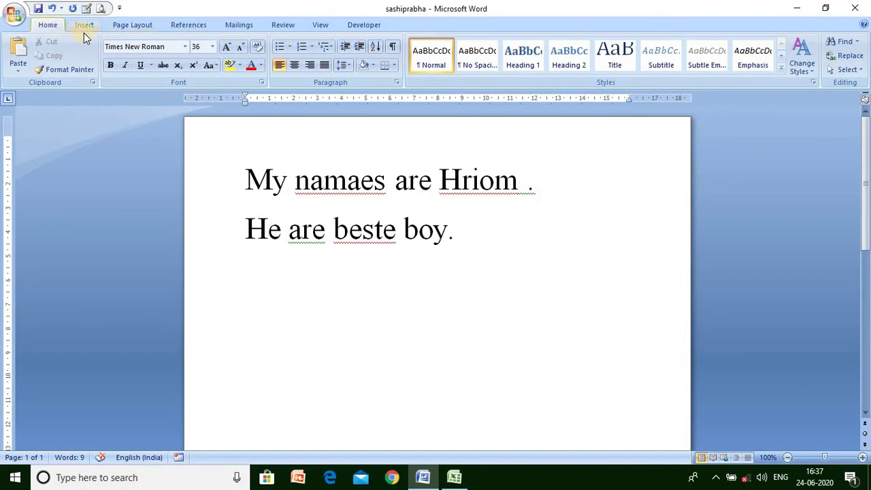
{"action": "left_click", "coordinate": [277, 27]}
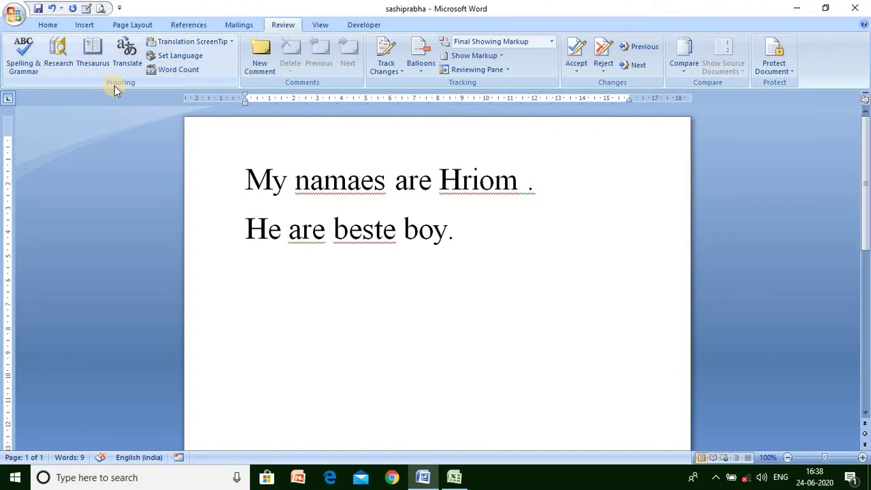
Run Spelling & Grammar, change 'namaes' to 'names' and add 'Hriom' to the dictionary.
{"action": "left_click", "coordinate": [25, 68]}
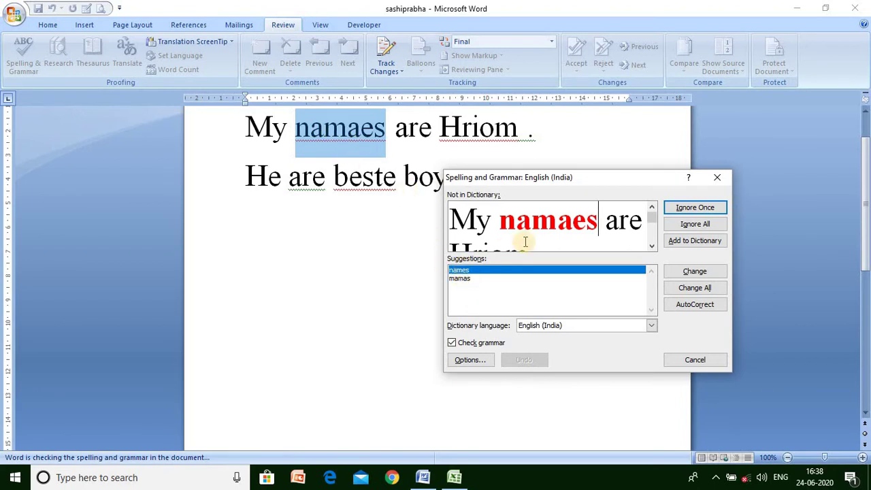
{"action": "left_click", "coordinate": [690, 272]}
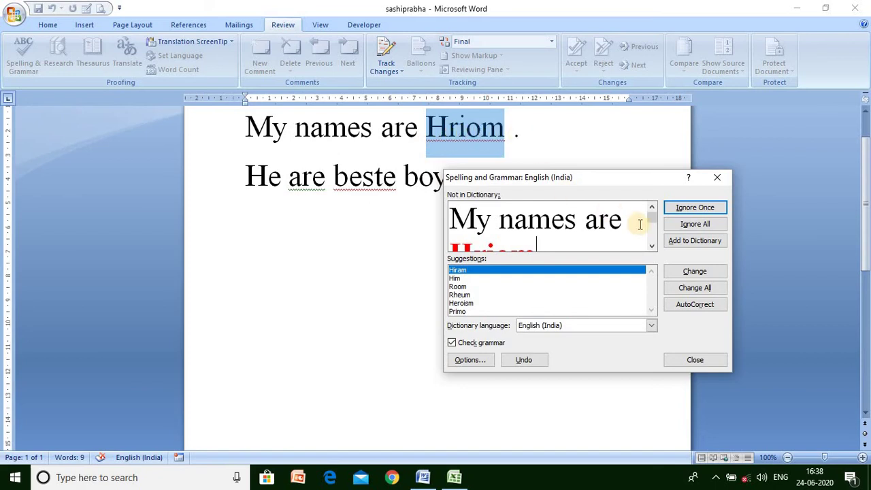
{"action": "left_click", "coordinate": [651, 246]}
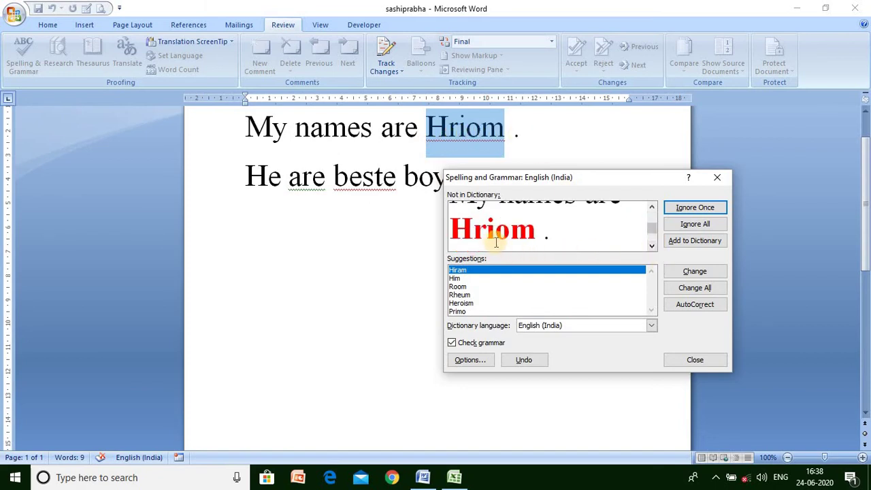
{"action": "left_click", "coordinate": [468, 269]}
{"action": "left_click", "coordinate": [457, 279]}
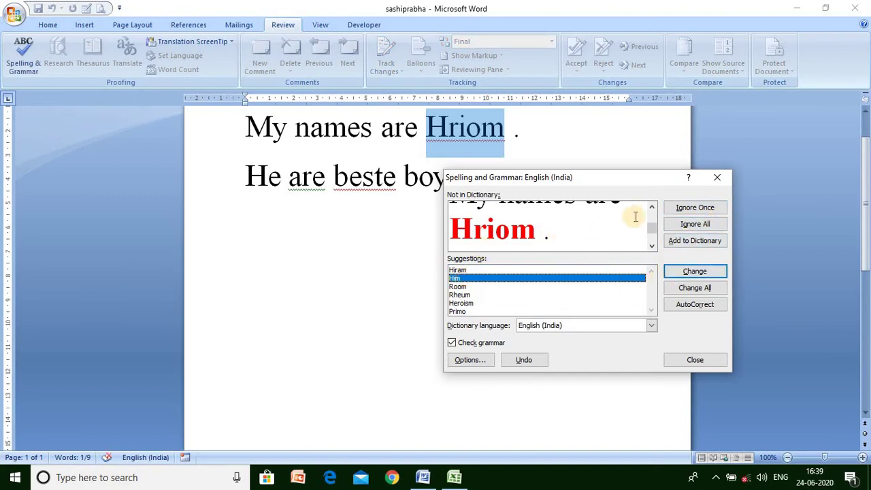
{"action": "left_click", "coordinate": [681, 241]}
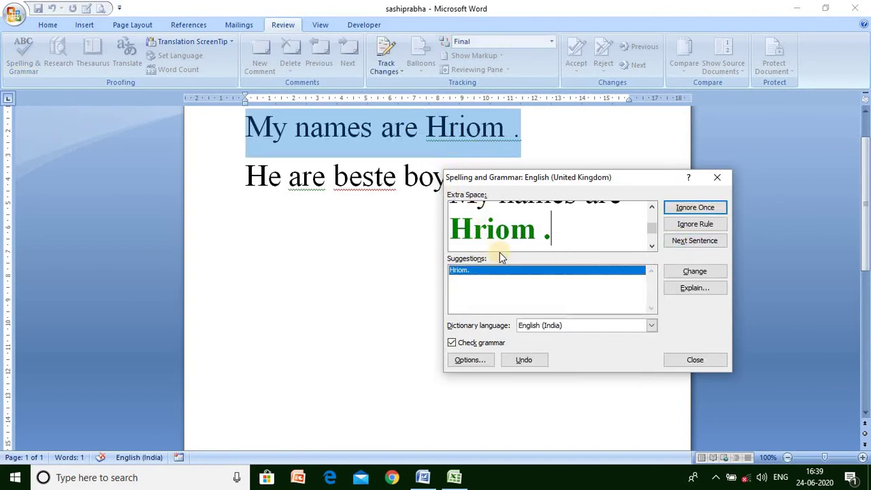
Remove the extra space before the first sentence's period.
{"action": "left_click", "coordinate": [671, 268]}
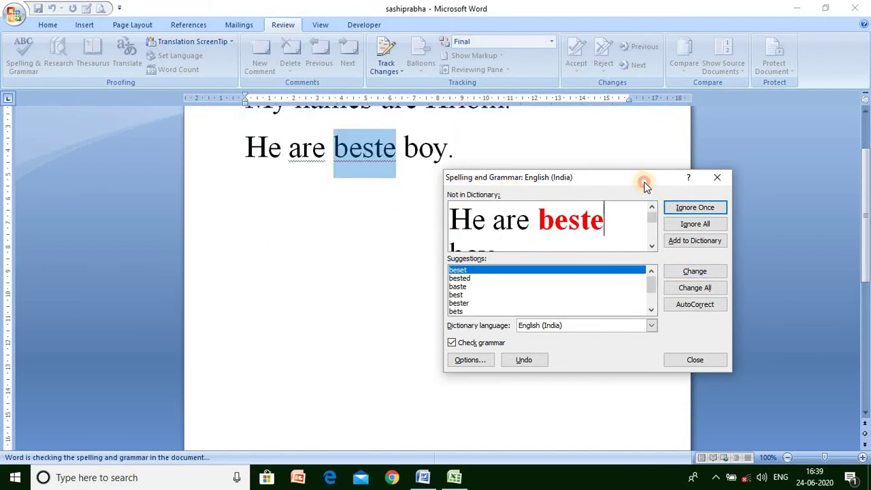
{"action": "left_click_drag", "start_coordinate": [646, 179], "coordinate": [740, 213]}
{"action": "scroll", "coordinate": [498, 225], "scroll_direction": "up", "scroll_amount": 2}
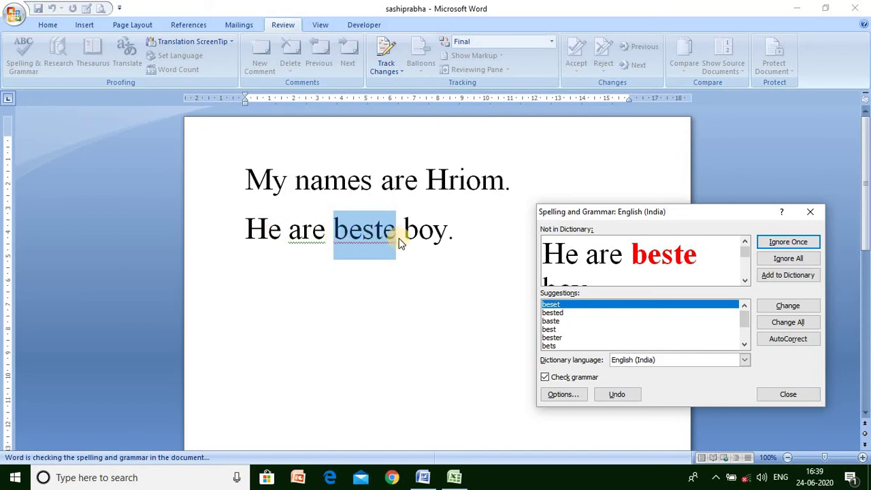
Correct 'beste' to 'best' and change 'are' to 'is' in the second sentence.
{"action": "left_click", "coordinate": [553, 321]}
{"action": "left_click", "coordinate": [553, 337]}
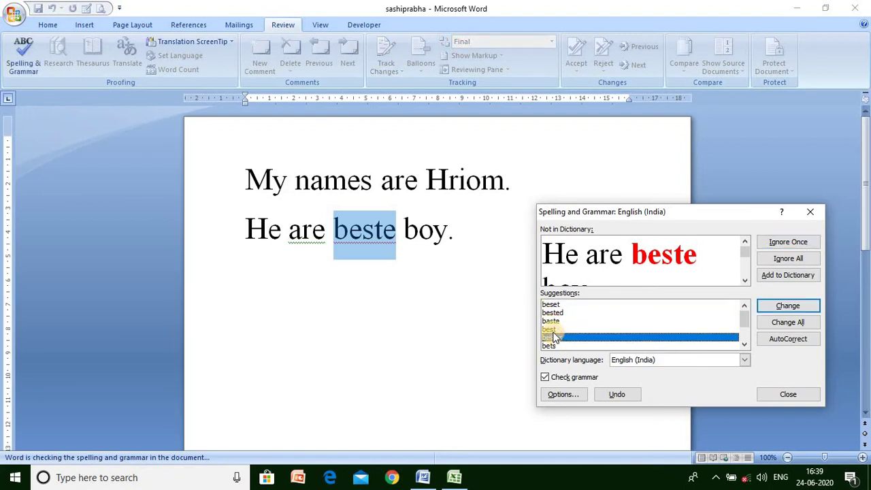
{"action": "left_click", "coordinate": [552, 330]}
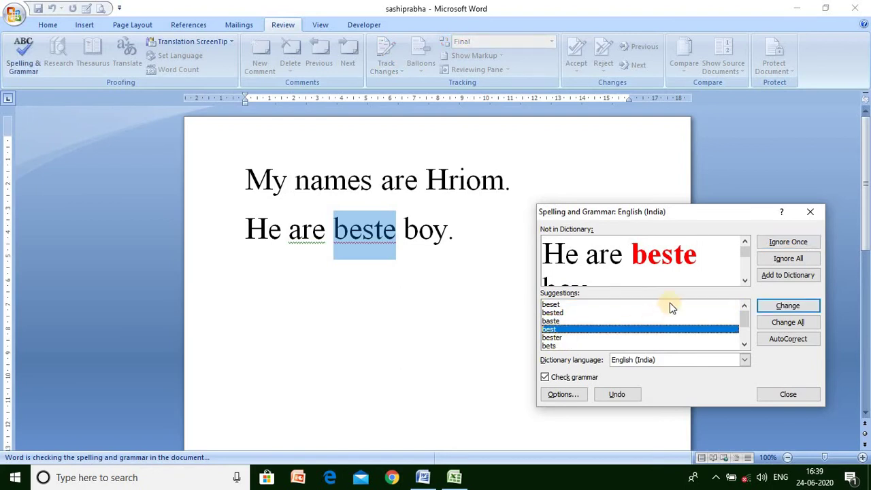
{"action": "left_click", "coordinate": [779, 310]}
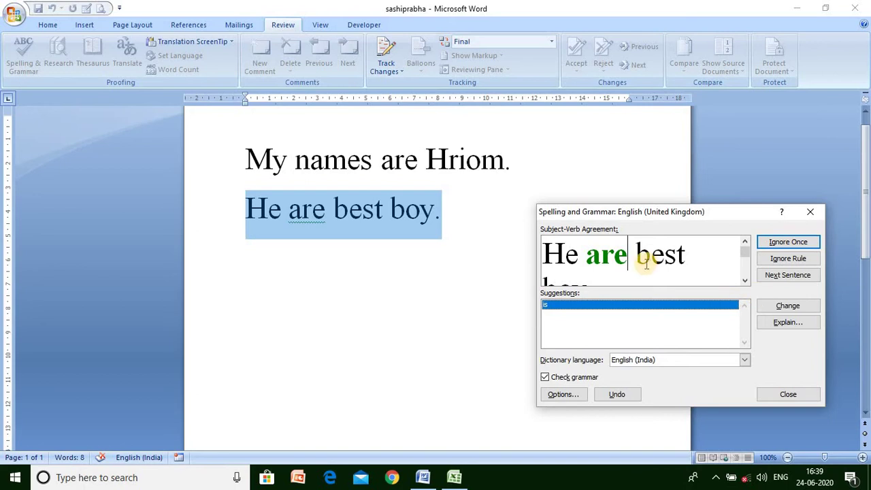
{"action": "left_click", "coordinate": [790, 304]}
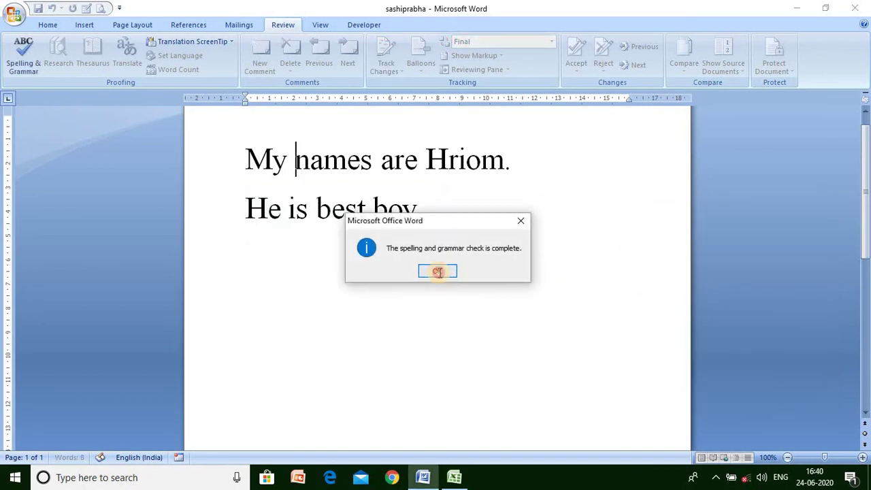
Dismiss the check-complete notice and switch to the Excel name list, selecting cell I6.
{"action": "left_click", "coordinate": [438, 272]}
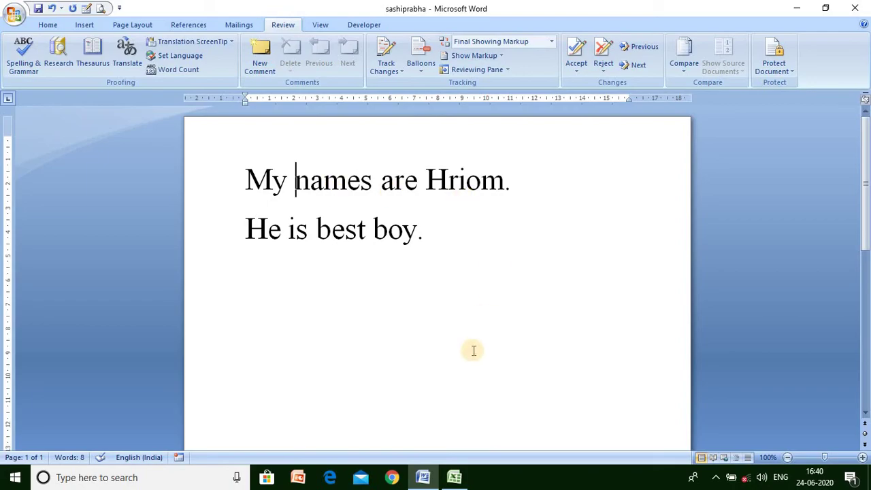
{"action": "left_click", "coordinate": [455, 477]}
{"action": "left_click", "coordinate": [438, 206]}
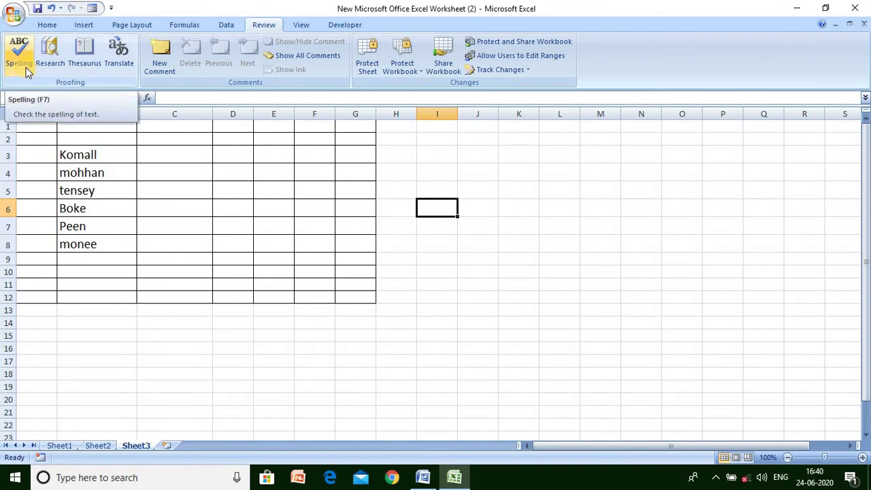
From cell B3, start Excel's spell check and replace 'Komall' with 'Kamala'.
{"action": "left_click", "coordinate": [65, 153]}
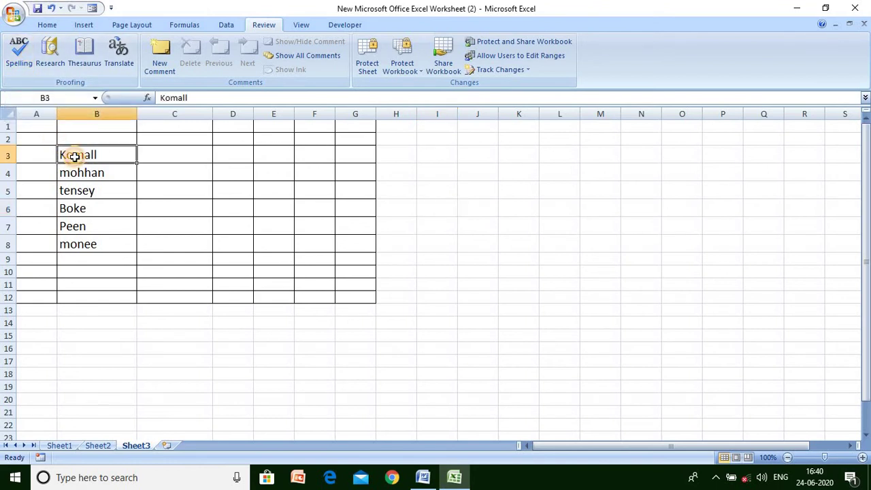
{"action": "left_click", "coordinate": [19, 53]}
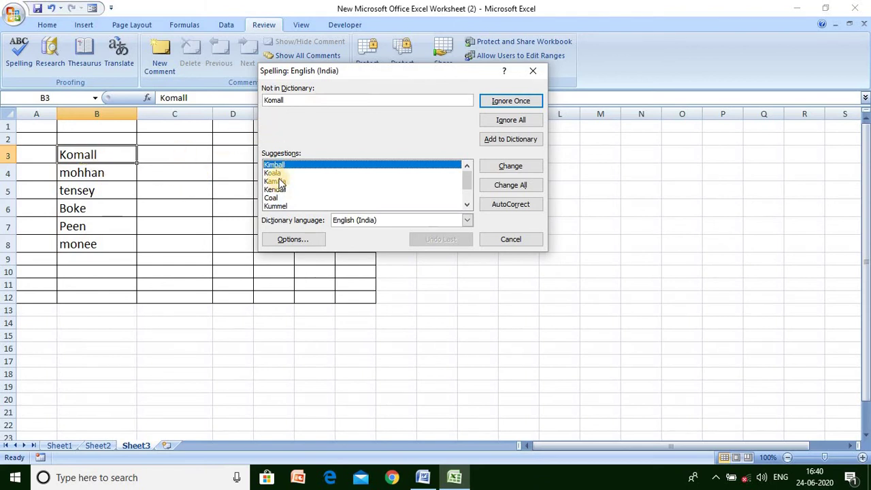
{"action": "left_click", "coordinate": [467, 205]}
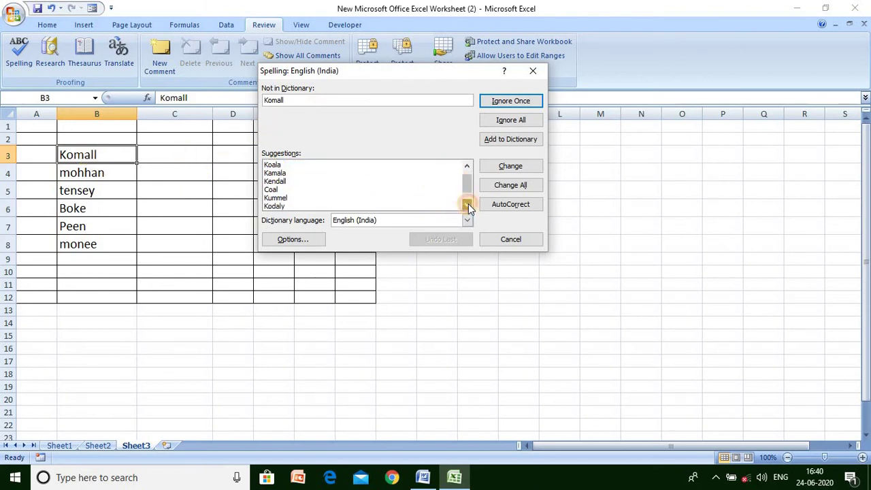
{"action": "left_click", "coordinate": [275, 173]}
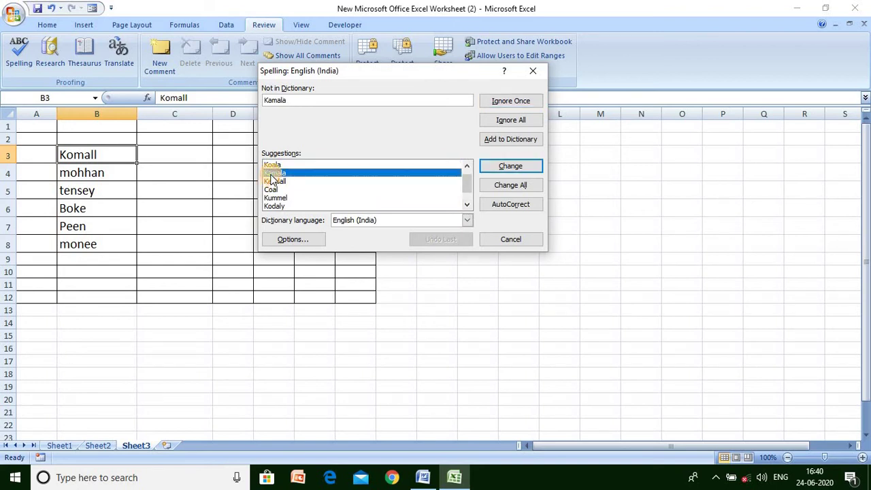
{"action": "left_click", "coordinate": [494, 170]}
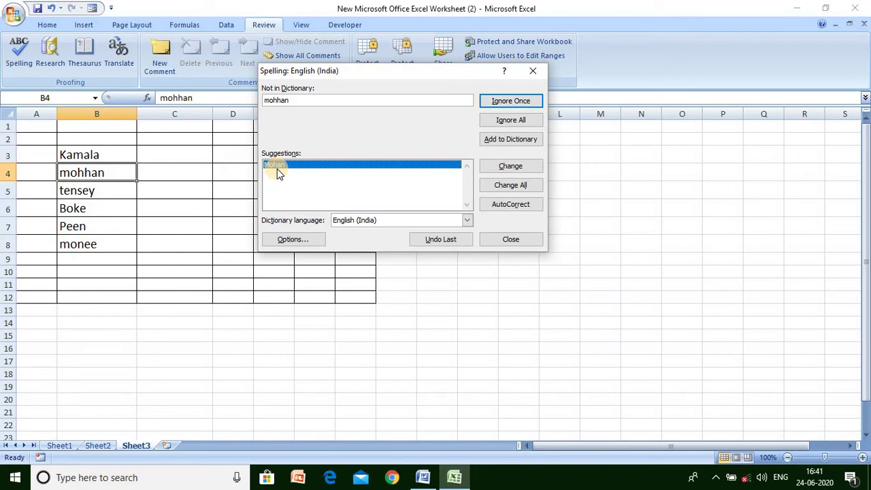
Correct 'mohhan' to 'Mohan' and 'tensey' to 'tense'.
{"action": "left_click", "coordinate": [512, 166]}
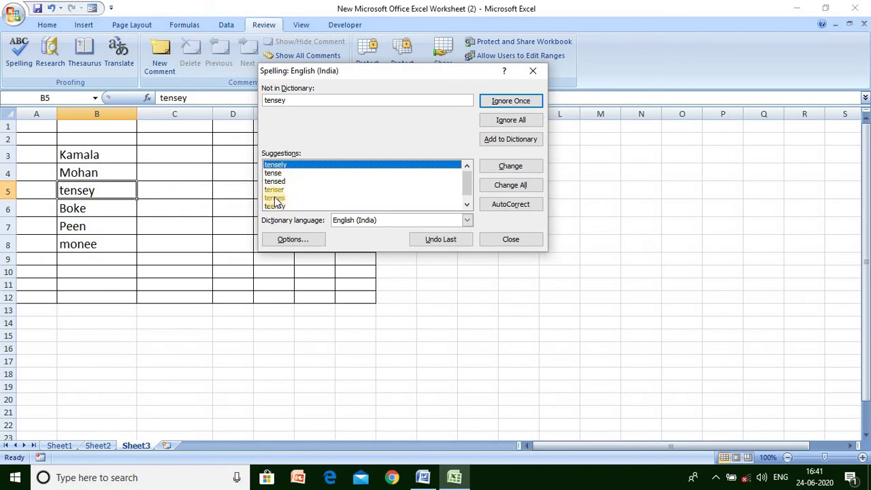
{"action": "left_click", "coordinate": [273, 173]}
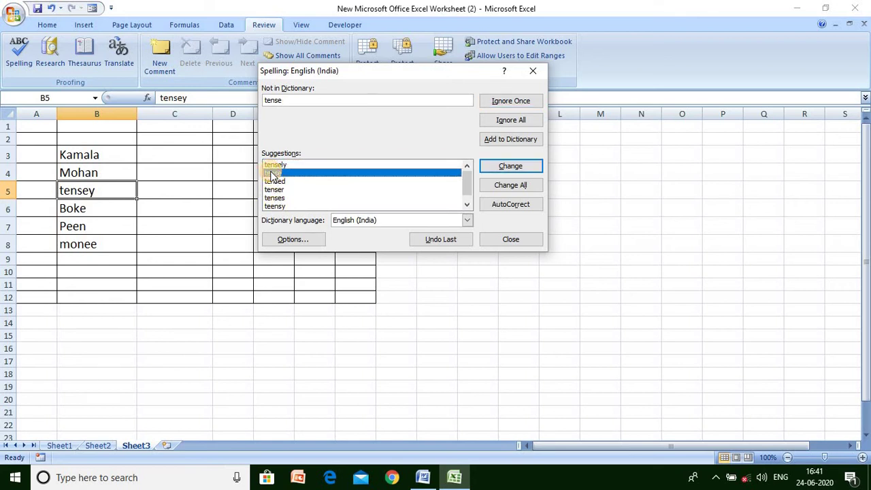
{"action": "left_click", "coordinate": [502, 167]}
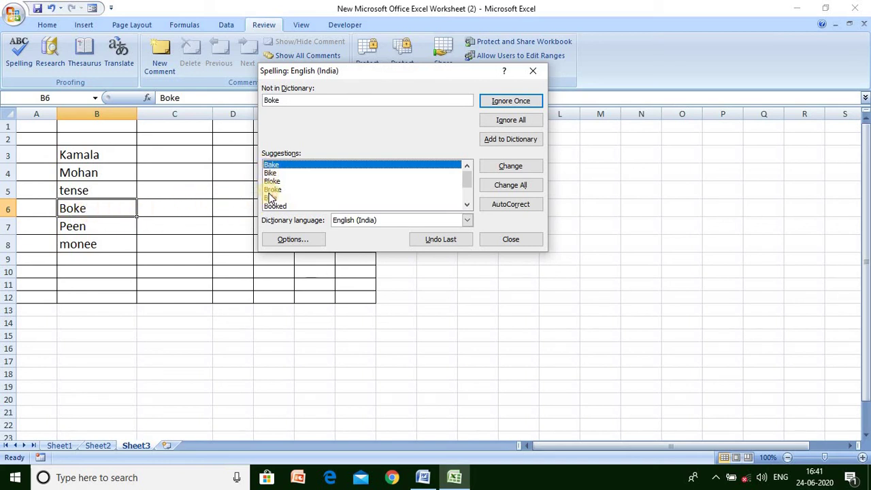
Pick 'Booked' from the suggestions and replace 'Boke' with it.
{"action": "left_click", "coordinate": [469, 205]}
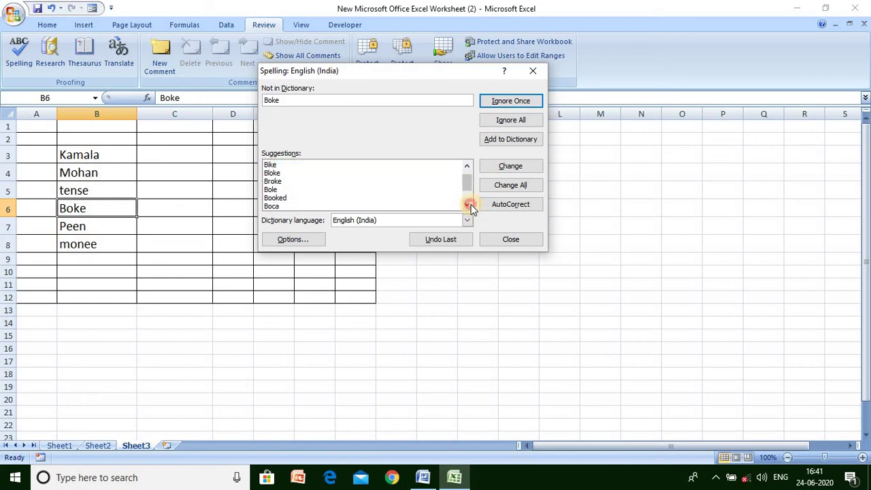
{"action": "left_click", "coordinate": [469, 204]}
{"action": "left_click", "coordinate": [468, 205]}
{"action": "left_click", "coordinate": [468, 205]}
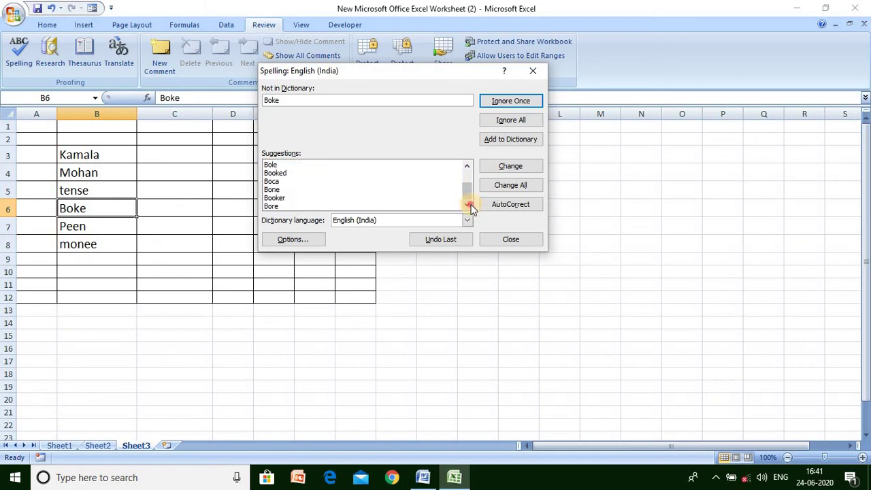
{"action": "left_click", "coordinate": [467, 167]}
{"action": "left_click", "coordinate": [467, 167]}
{"action": "left_click", "coordinate": [467, 166]}
{"action": "left_click", "coordinate": [275, 197]}
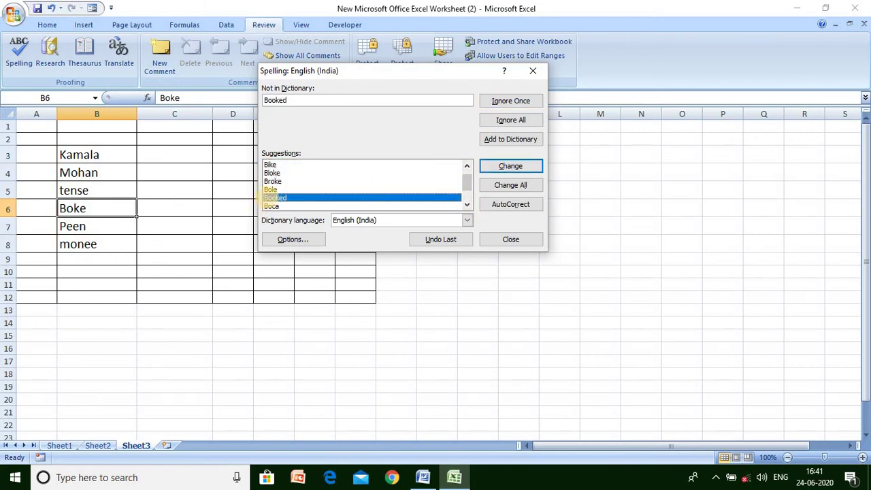
{"action": "left_click", "coordinate": [511, 168]}
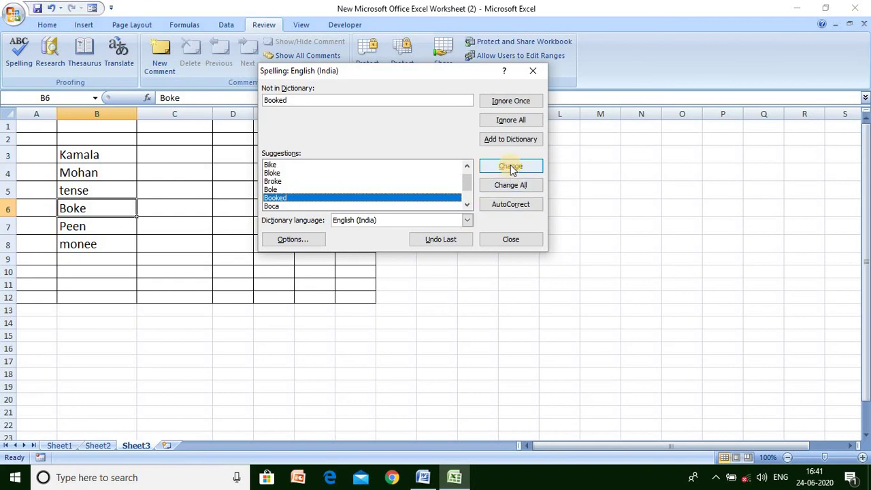
{"action": "left_click", "coordinate": [511, 168]}
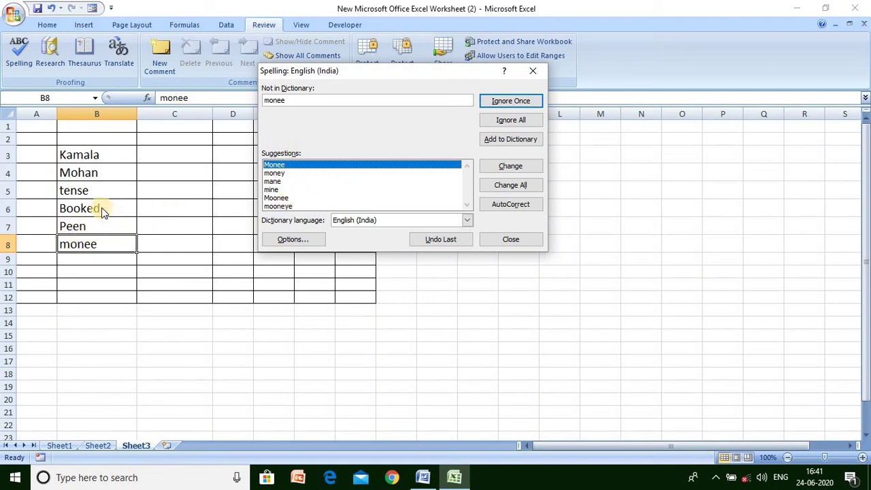
Skip 'monee', decline restarting, then rerun the spell check from cell B7.
{"action": "left_click", "coordinate": [493, 102]}
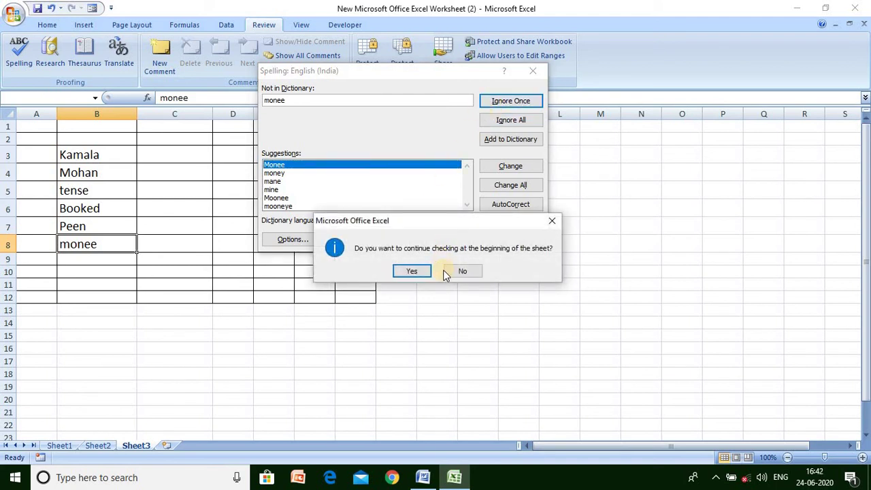
{"action": "left_click", "coordinate": [454, 271]}
{"action": "left_click", "coordinate": [89, 225]}
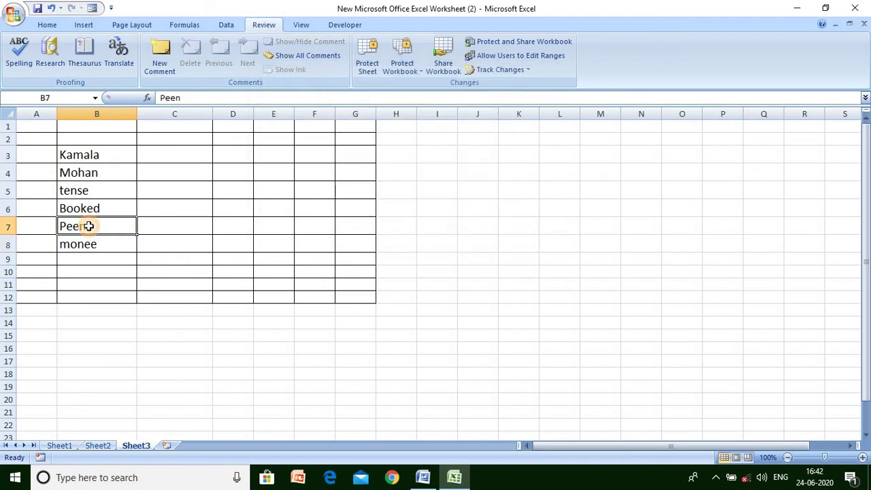
{"action": "left_click", "coordinate": [19, 54]}
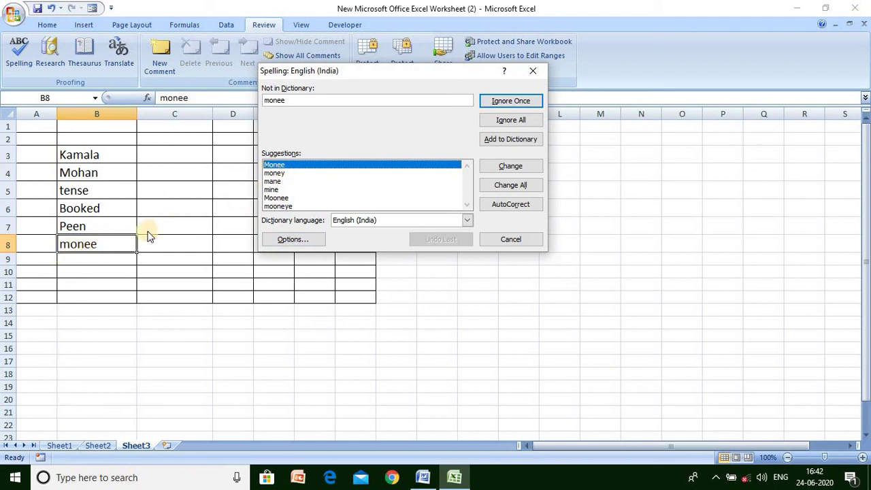
Replace 'monee' with 'money' and continue checking until the sheet's spell check completes.
{"action": "left_click", "coordinate": [279, 174]}
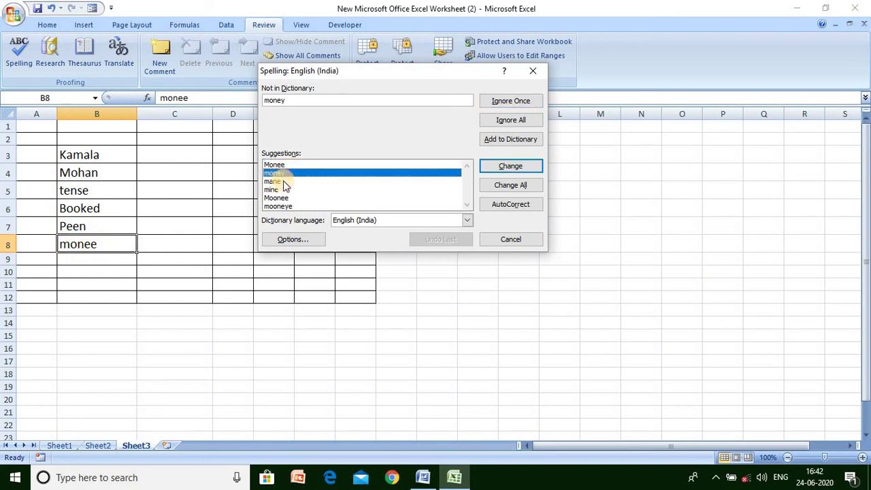
{"action": "left_click", "coordinate": [283, 182]}
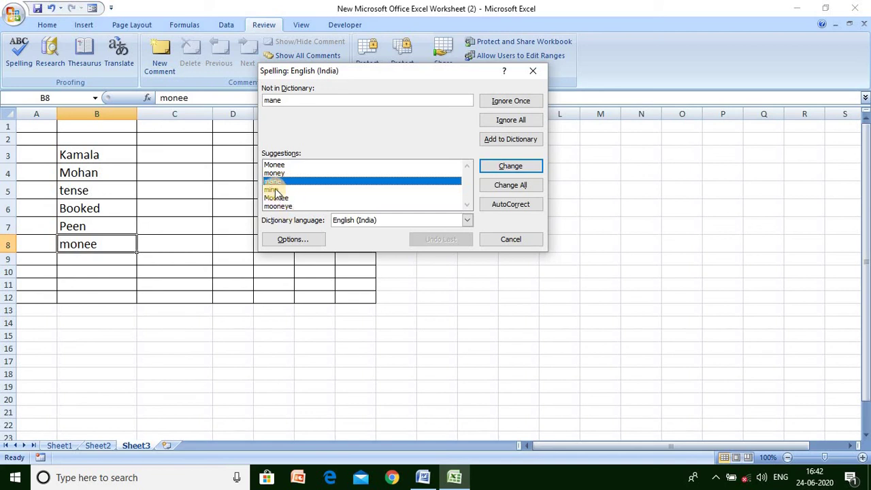
{"action": "left_click", "coordinate": [275, 190]}
{"action": "left_click", "coordinate": [274, 173]}
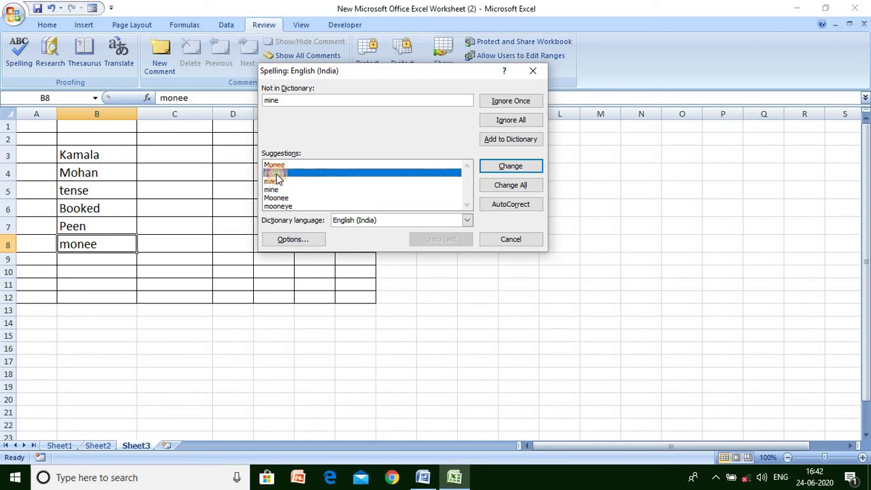
{"action": "left_click", "coordinate": [495, 166]}
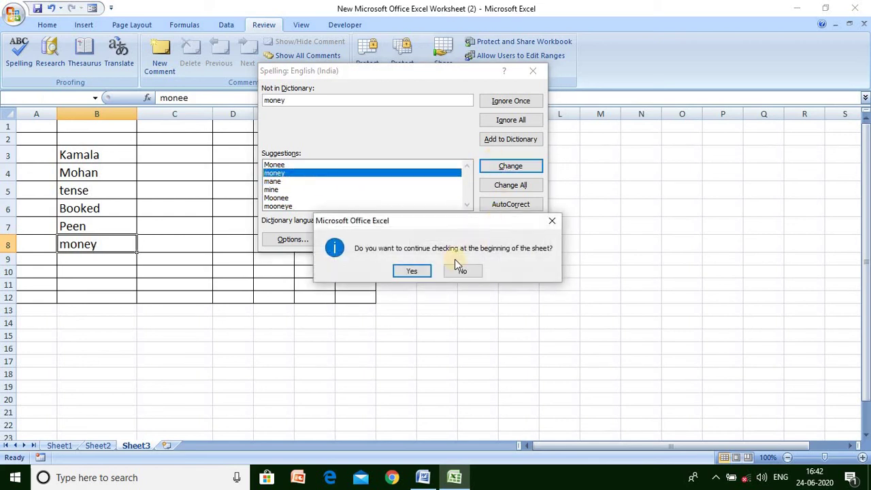
{"action": "left_click", "coordinate": [399, 276]}
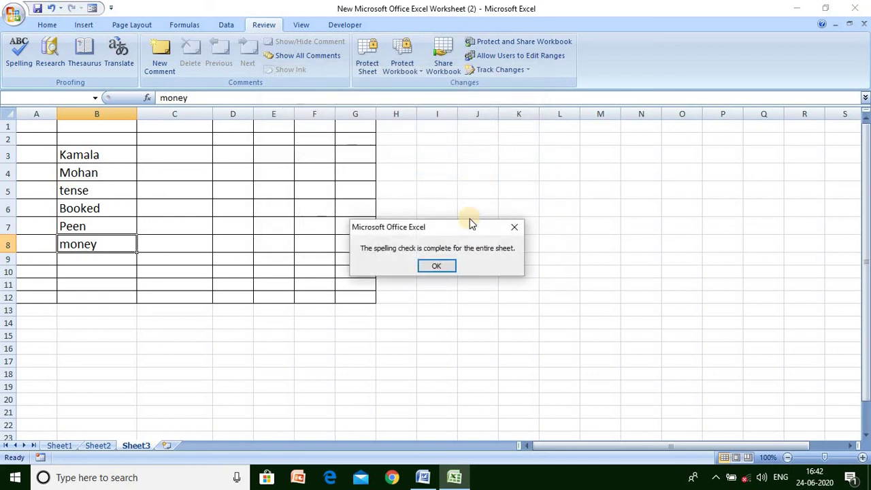
{"action": "left_click", "coordinate": [437, 266]}
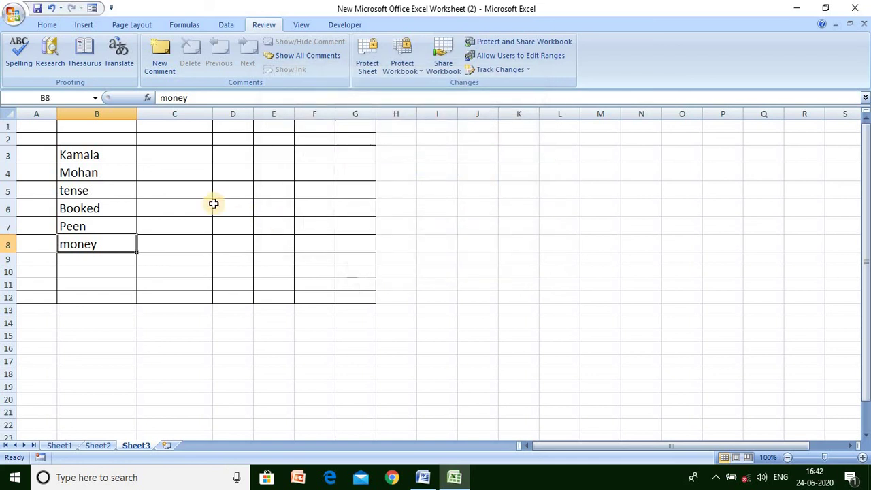